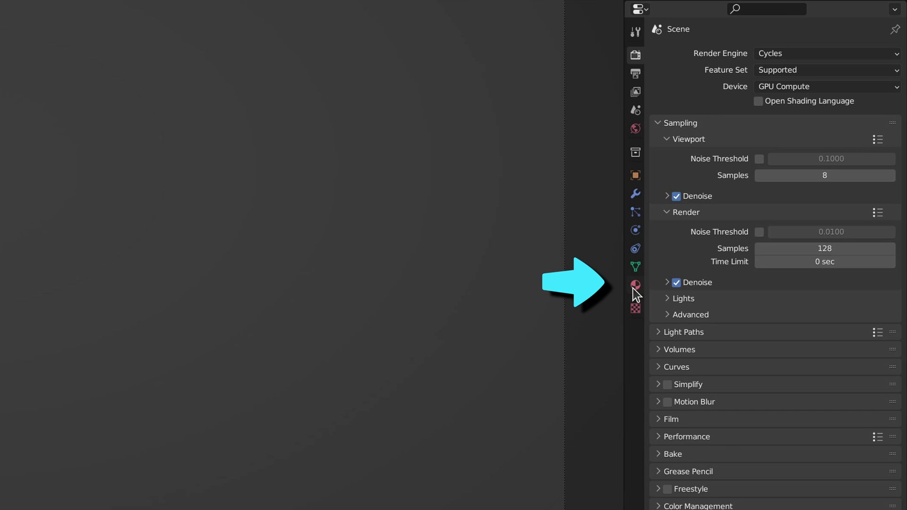
- Create a new head material named Skin and give it a pale pink Base Color in Shading
left_click(635, 286)
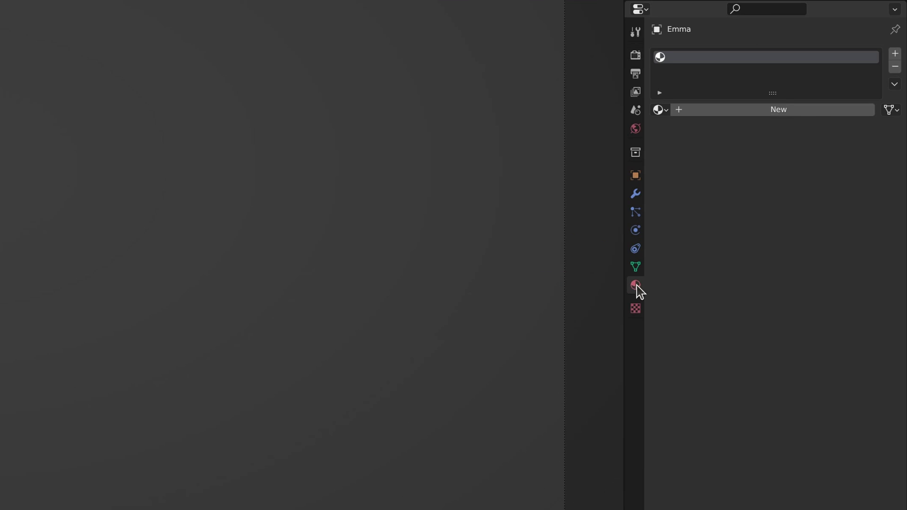
left_click(815, 110)
double_click(815, 110)
type("Skin")
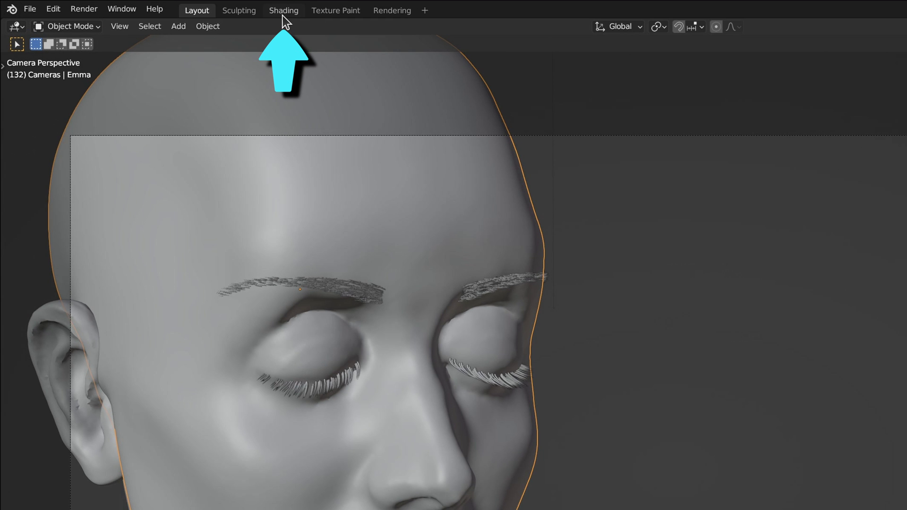
left_click(283, 12)
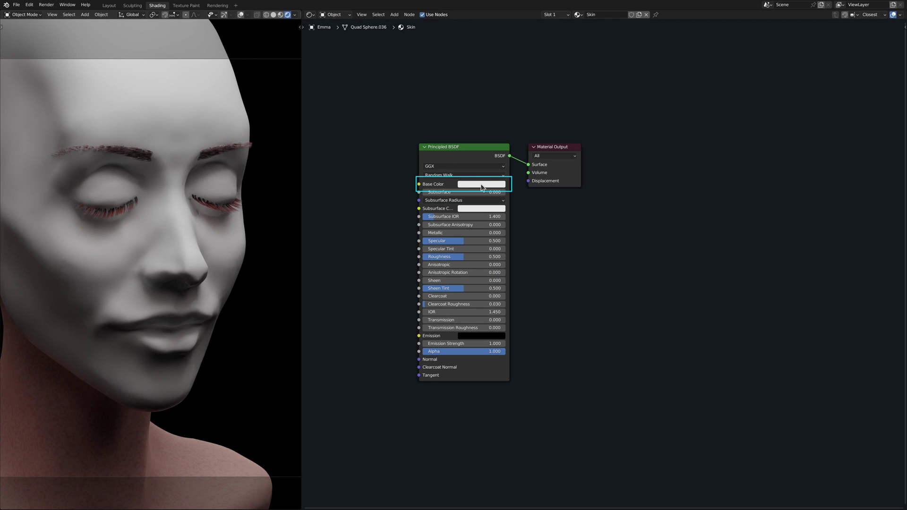
left_click(482, 185)
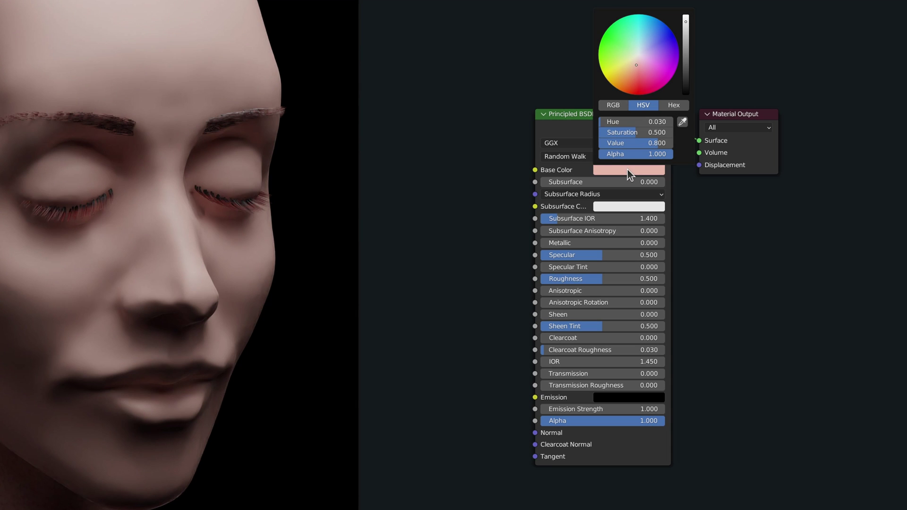
- Copy the pink Base Color into the Skin material's Subsurface Color
left_click_drag(627, 170, 628, 208)
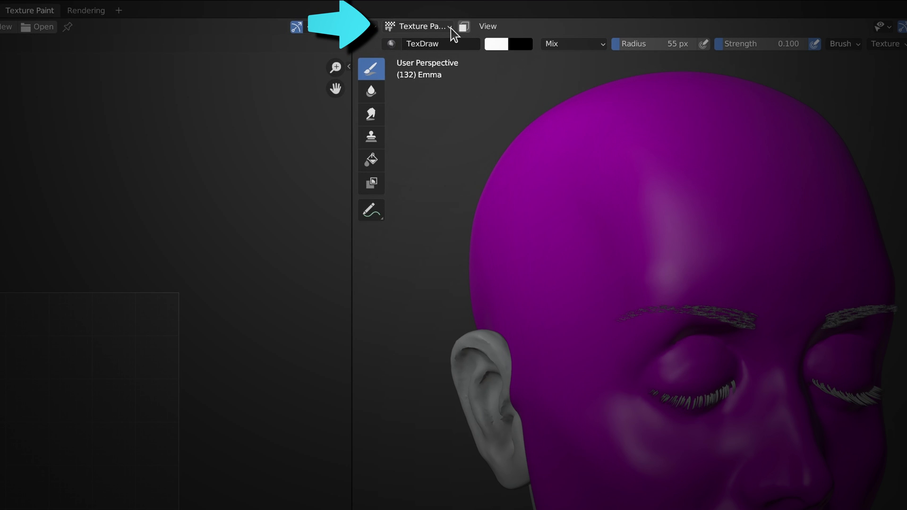
- In Edit Mode, select all of the head mesh and unwrap it with Smart UV Project
left_click(419, 14)
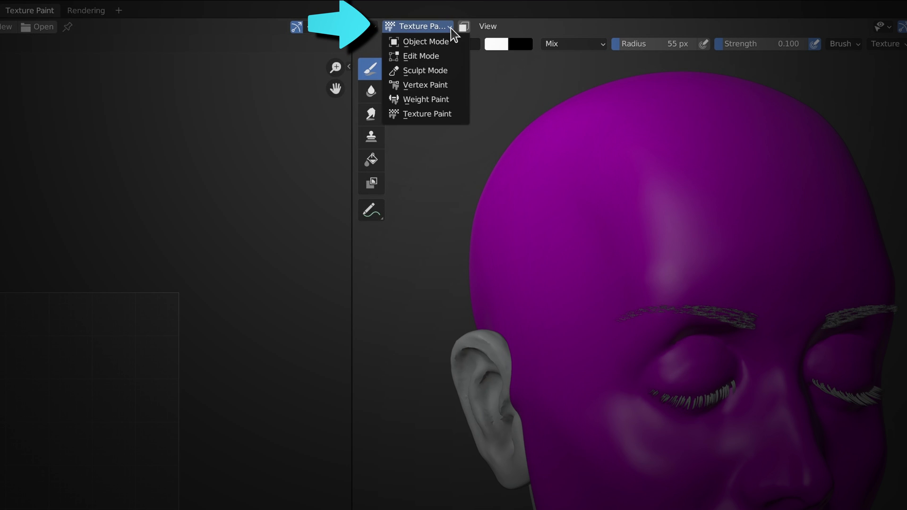
left_click(451, 55)
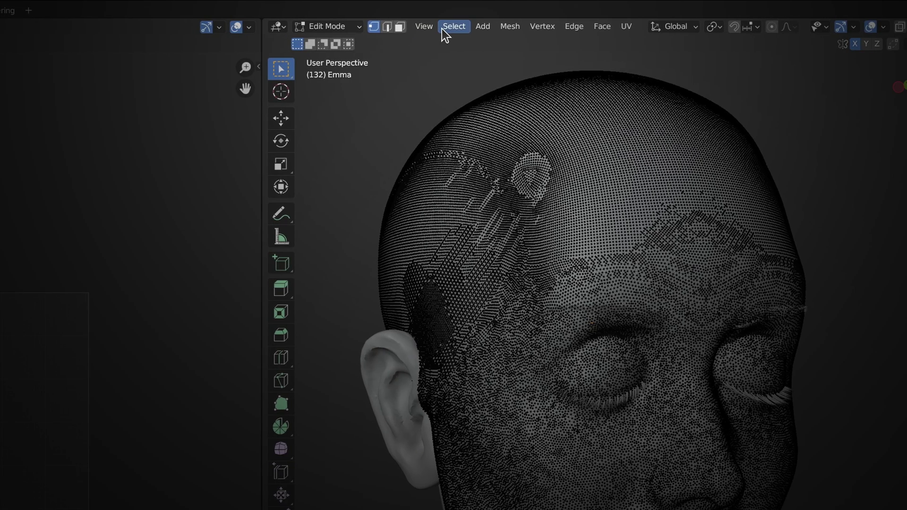
left_click(534, 29)
left_click(444, 43)
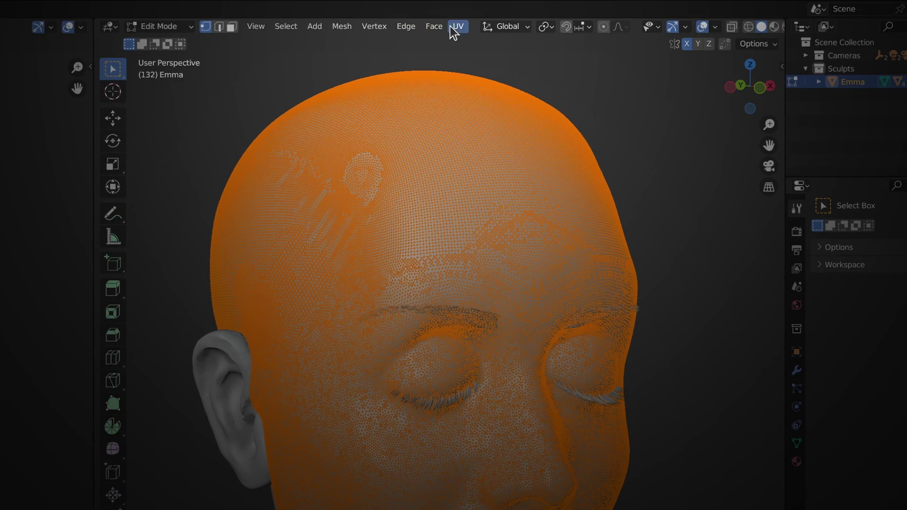
left_click(455, 27)
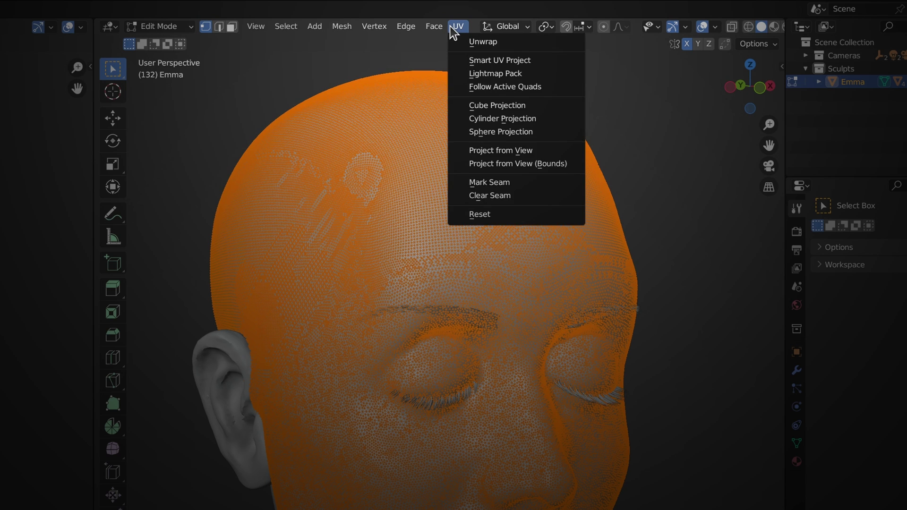
left_click(453, 60)
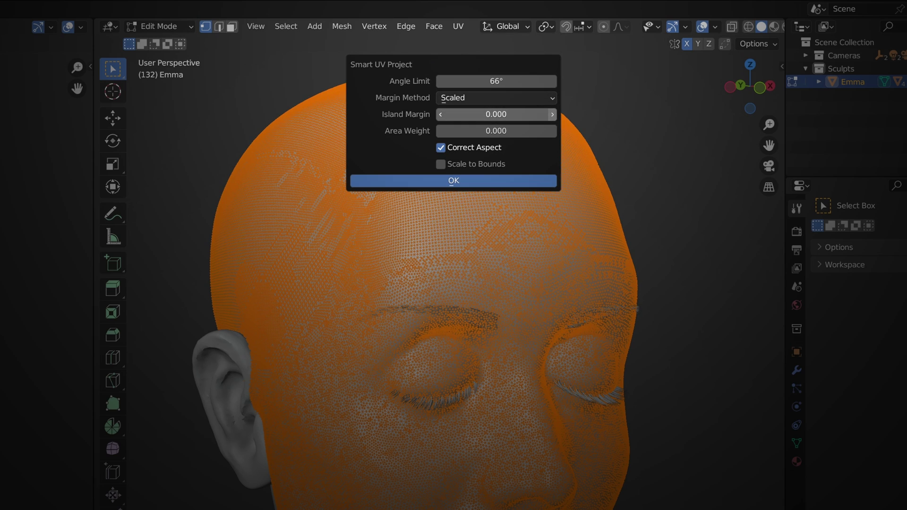
left_click(472, 183)
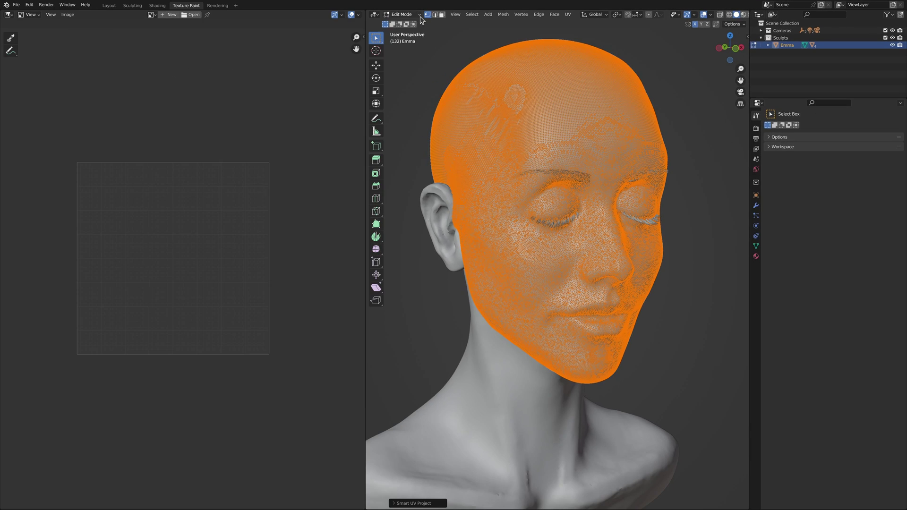
left_click(191, 26)
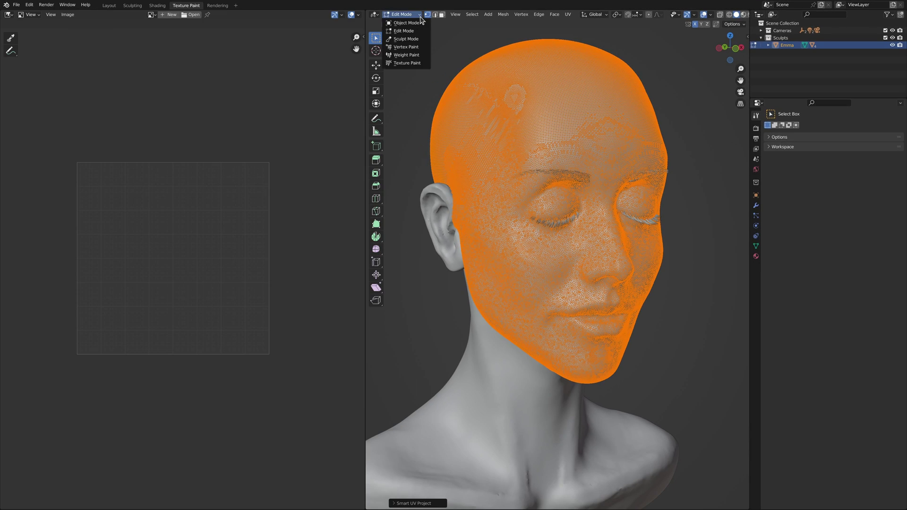
- In Texture Paint with Single Image slots, create a 512×512 image named Lips_Mask
left_click(418, 64)
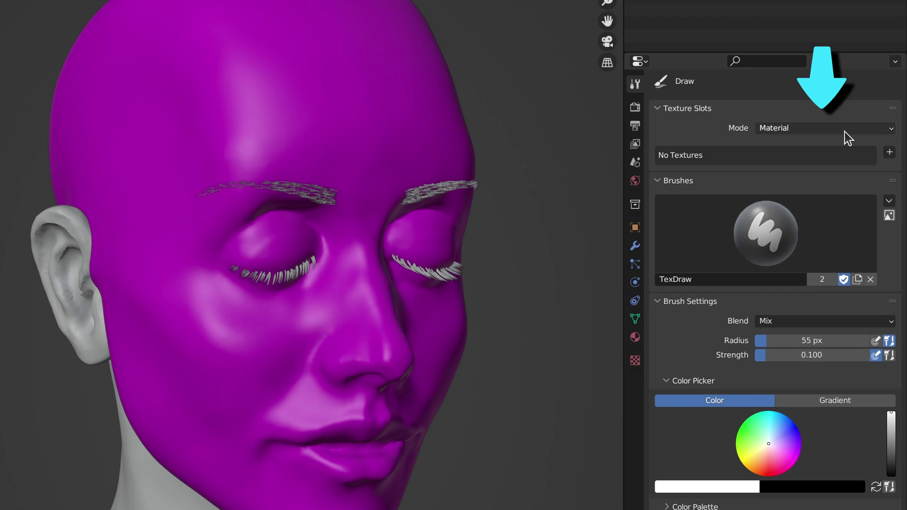
left_click(872, 142)
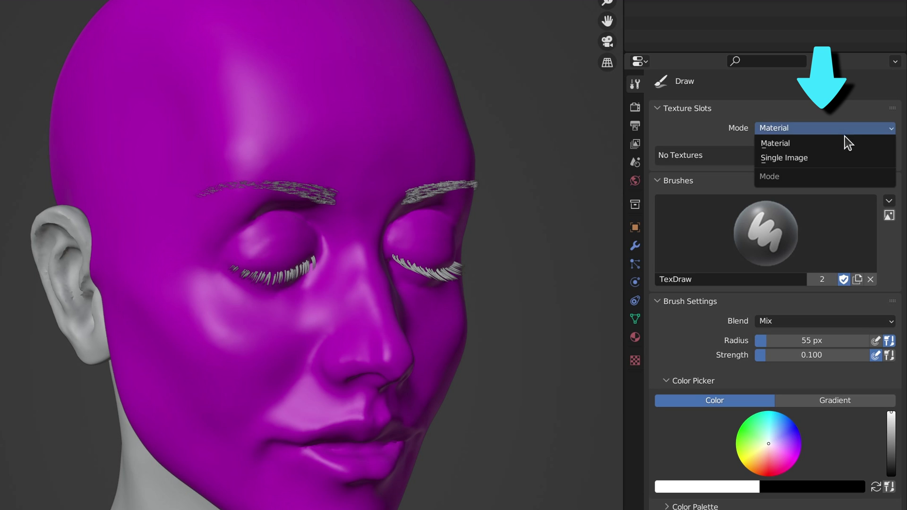
left_click(842, 158)
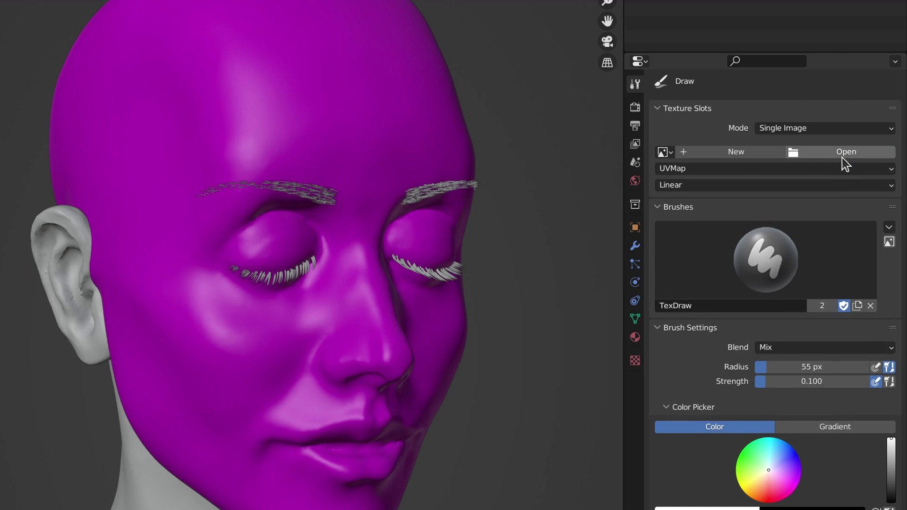
left_click(755, 155)
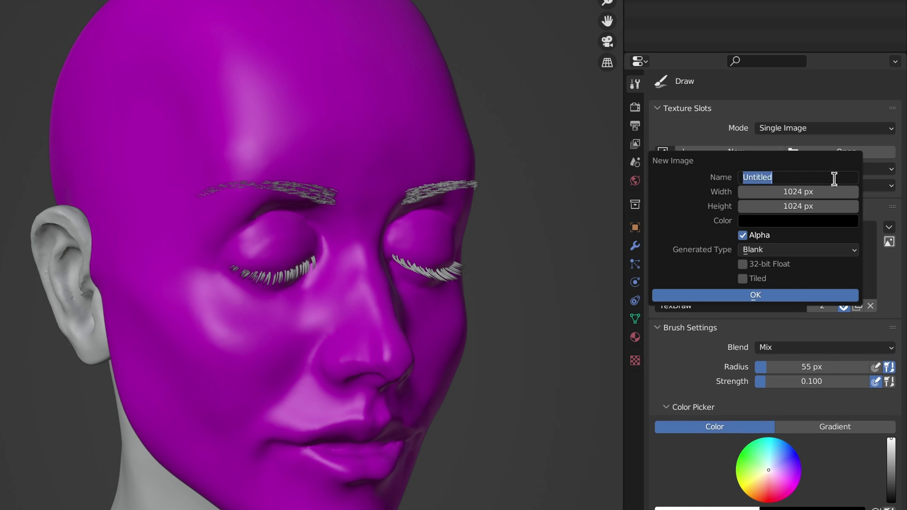
type("Lips_Mask")
key("Tab")
type("512")
key("Tab")
type("512")
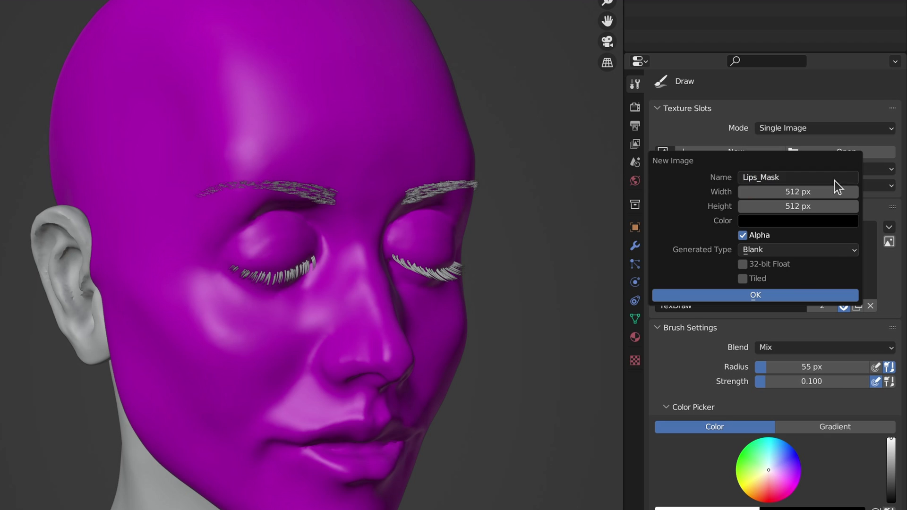
left_click(824, 295)
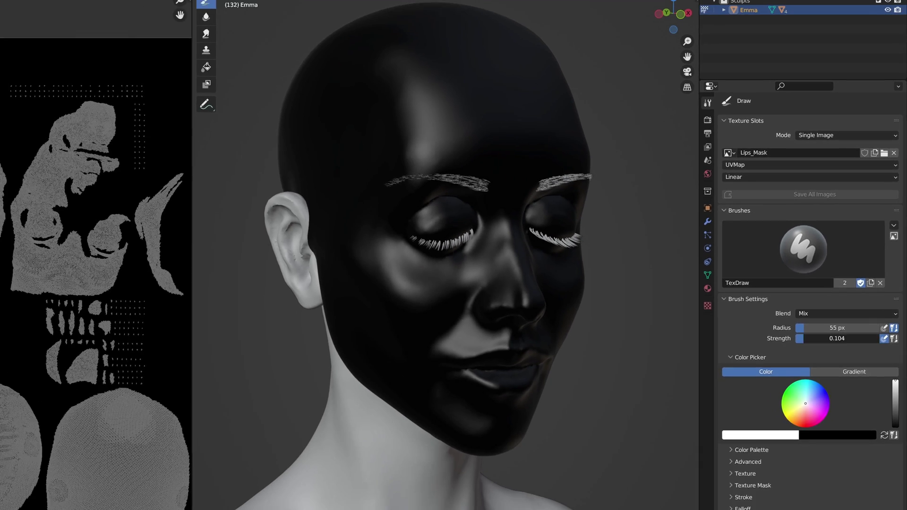
- Set brush strength to 1 and paint the lips white from the front view
left_click_drag(836, 338, 878, 338)
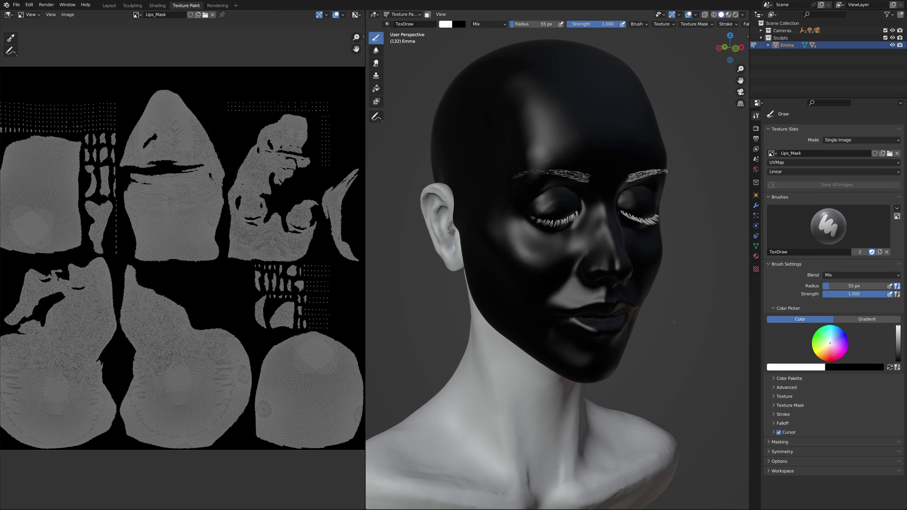
key("KP_1")
scroll(603, 236, "up", 5)
left_click_drag(619, 283, 532, 297)
middle_click_drag(533, 297, 624, 279)
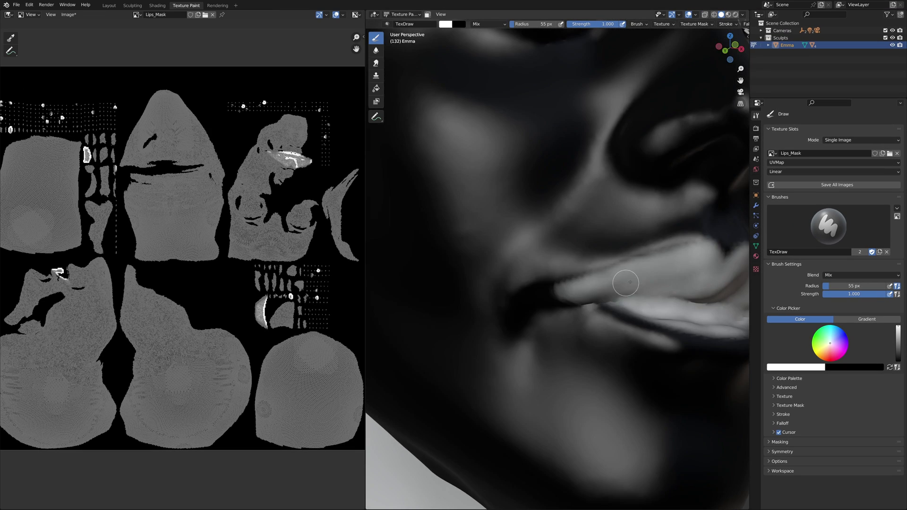
left_click_drag(623, 279, 590, 283)
key("KP_1")
scroll(558, 331, "up", 2)
left_click_drag(638, 326, 482, 331)
scroll(465, 167, "up", 2)
scroll(465, 168, "down", 6)
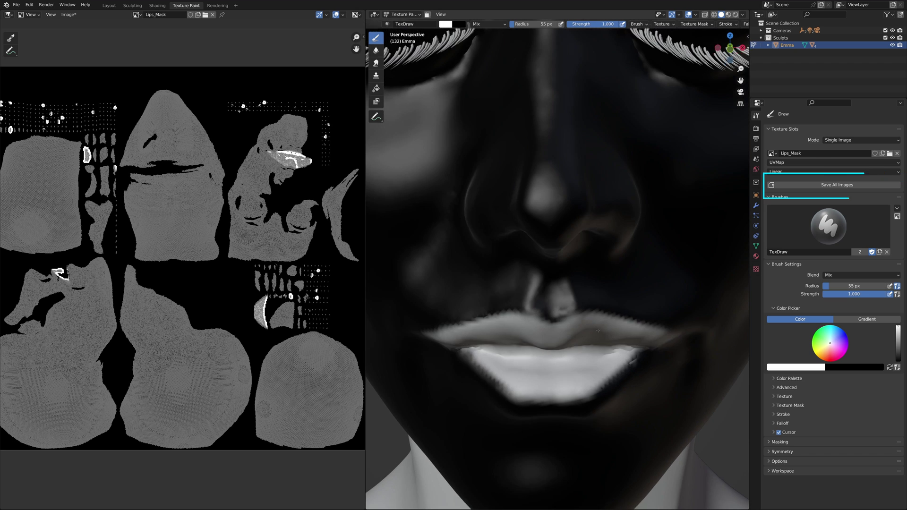
middle_click_drag(590, 293, 714, 316)
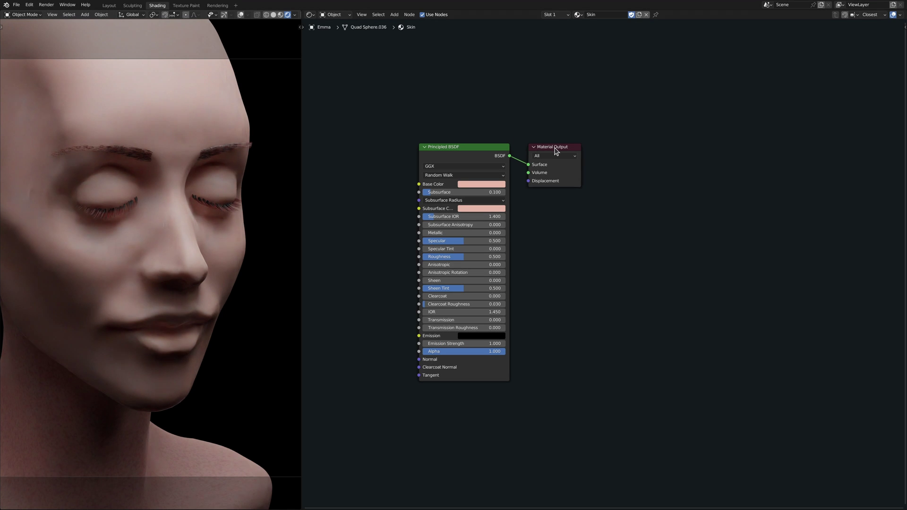
- Shift the output and shader nodes right and add an Image Texture node loading Lips_Mask
left_click_drag(556, 150, 695, 151)
left_click_drag(467, 150, 612, 151)
left_click(391, 17)
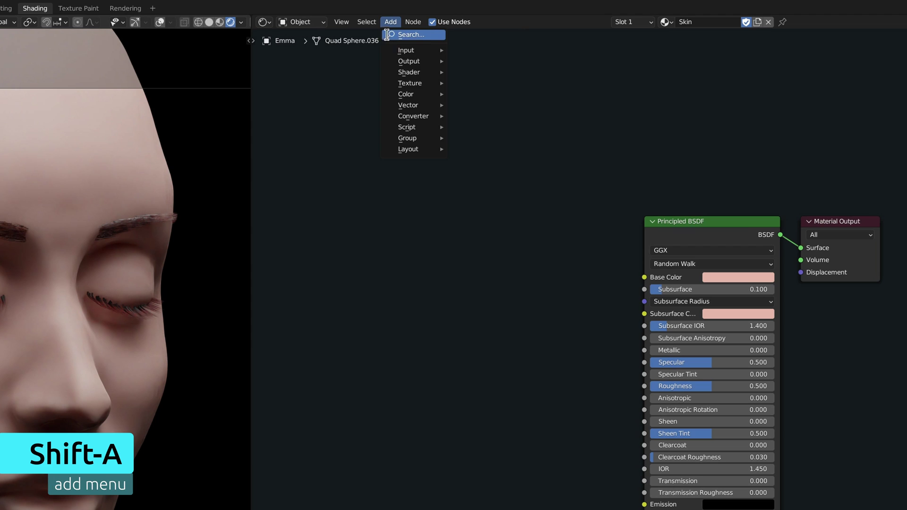
left_click(392, 23)
type("image texture")
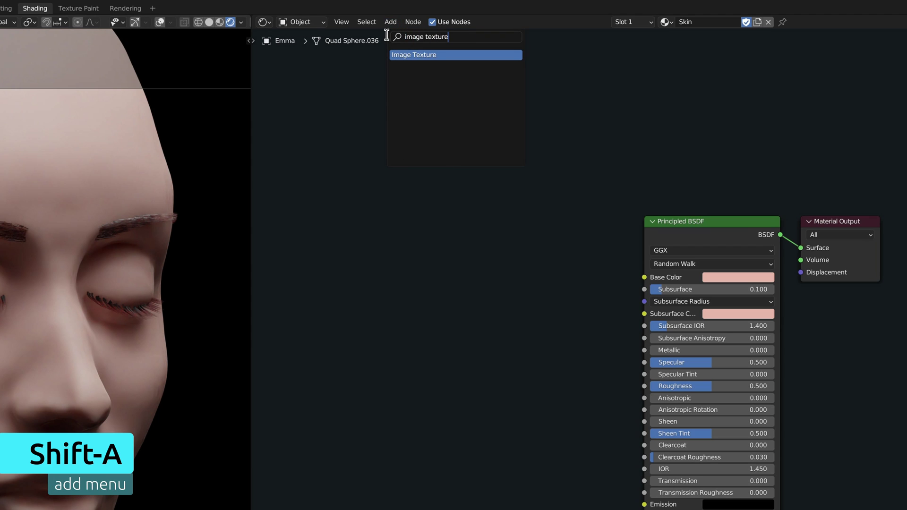
key("Return")
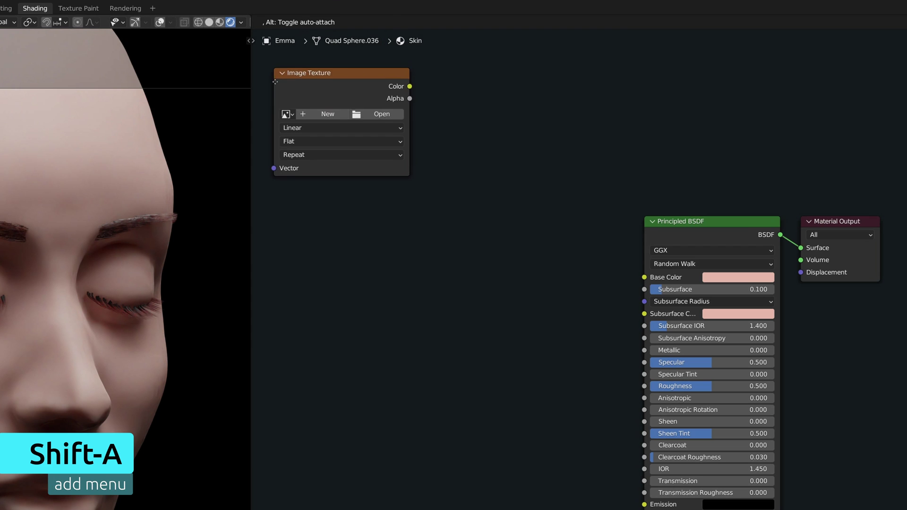
left_click(281, 239)
left_click(290, 260)
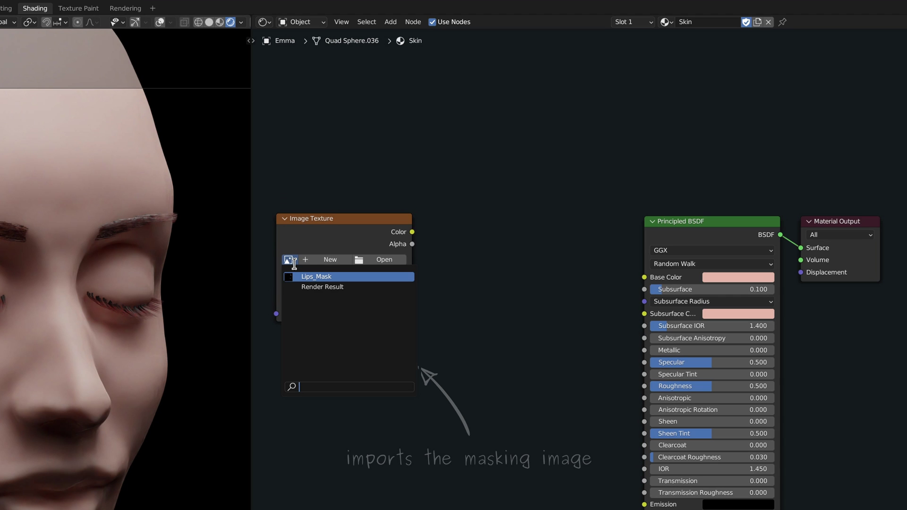
left_click(298, 277)
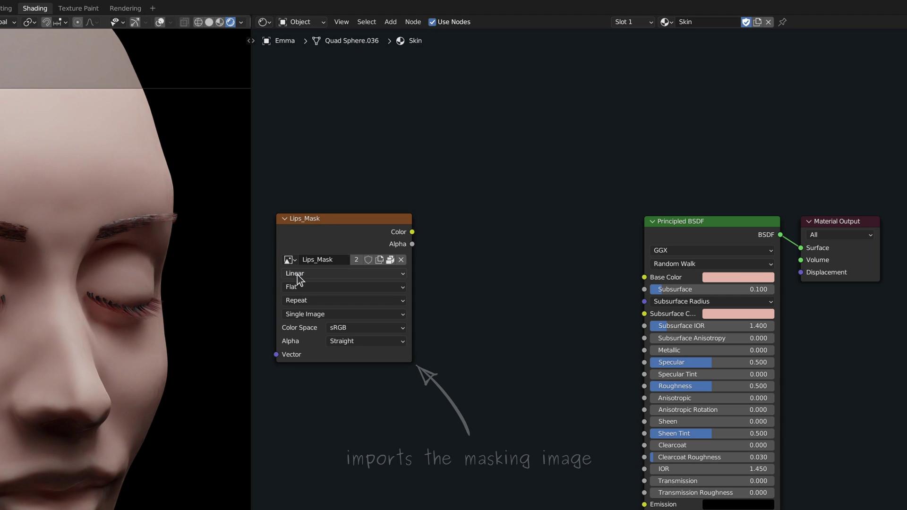
- Add a Color Ramp node beside the Lips_Mask node
left_click(389, 21)
left_click(385, 33)
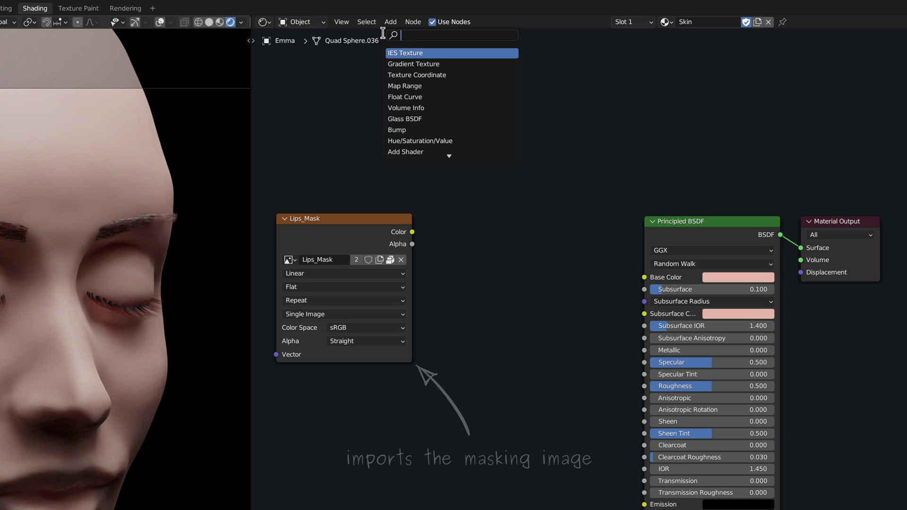
type("color ramp")
key("Return")
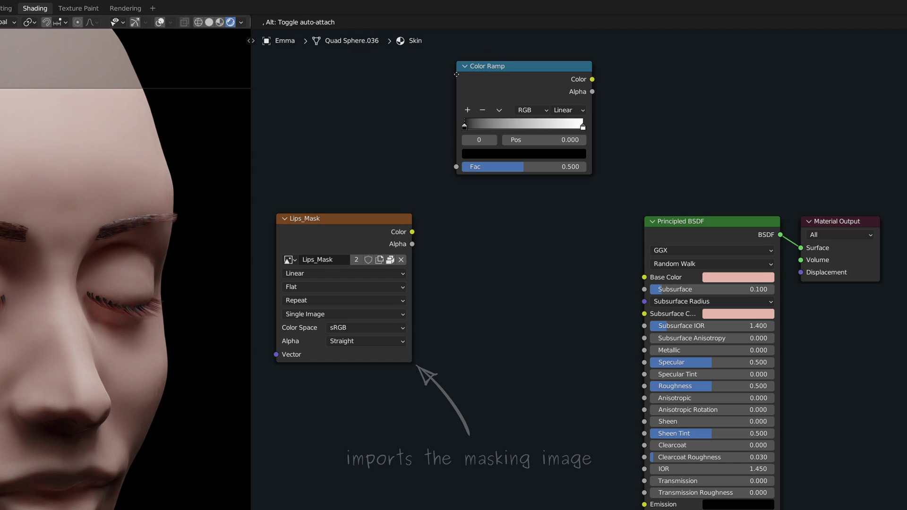
left_click(462, 232)
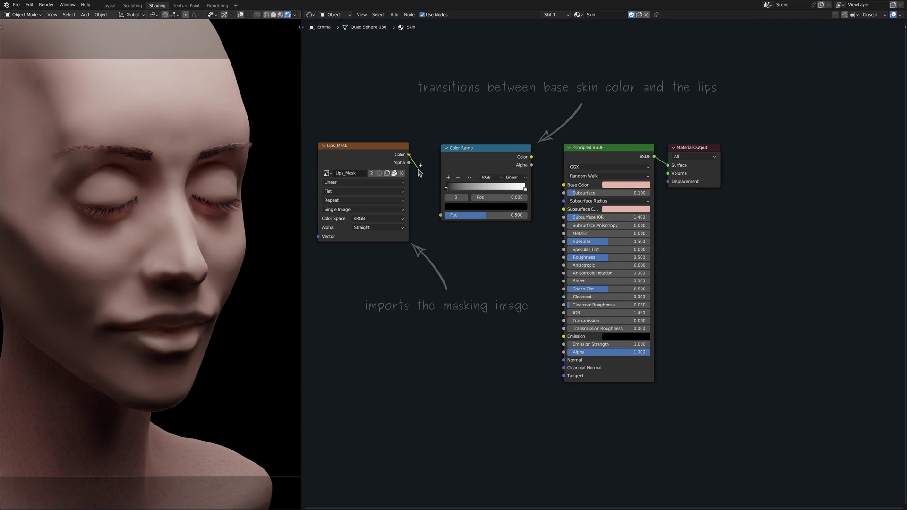
- Feed Lips_Mask into the Color Ramp, with skin colour left and saturated pink-red at 0.400
left_click_drag(412, 231, 459, 323)
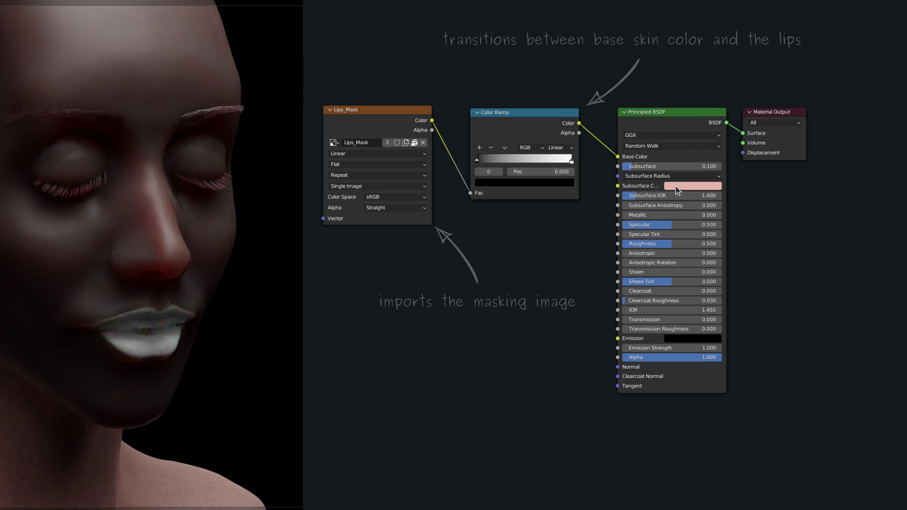
key("ctrl+v")
left_click(571, 162)
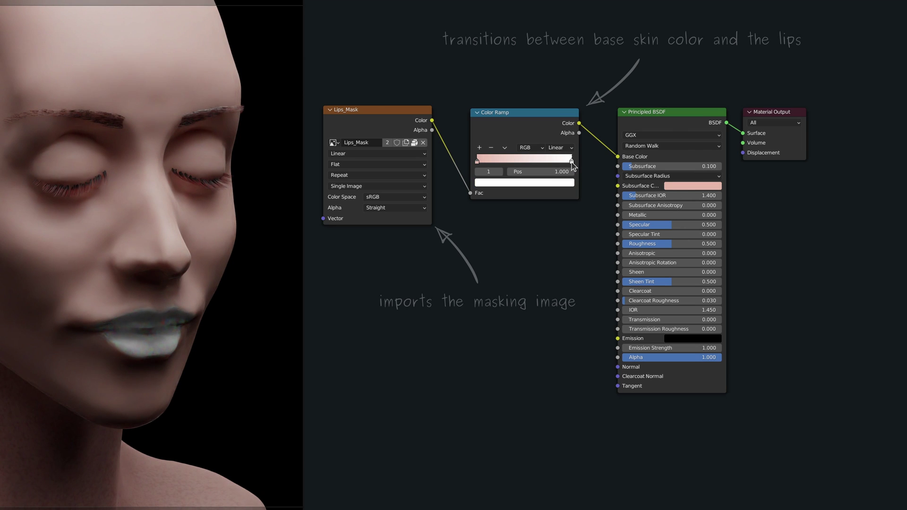
left_click(535, 185)
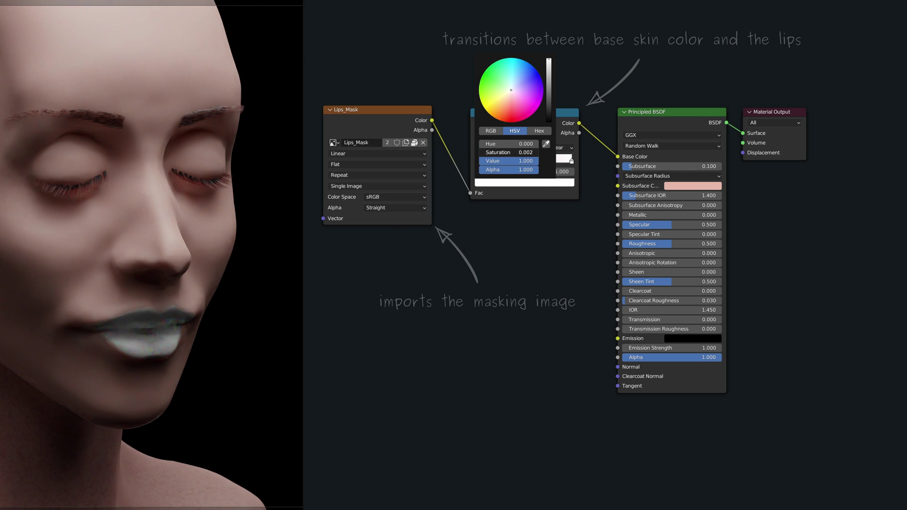
mouse_move(510, 152)
left_mouse_down()
mouse_move(524, 152)
mouse_move(508, 161)
left_mouse_up()
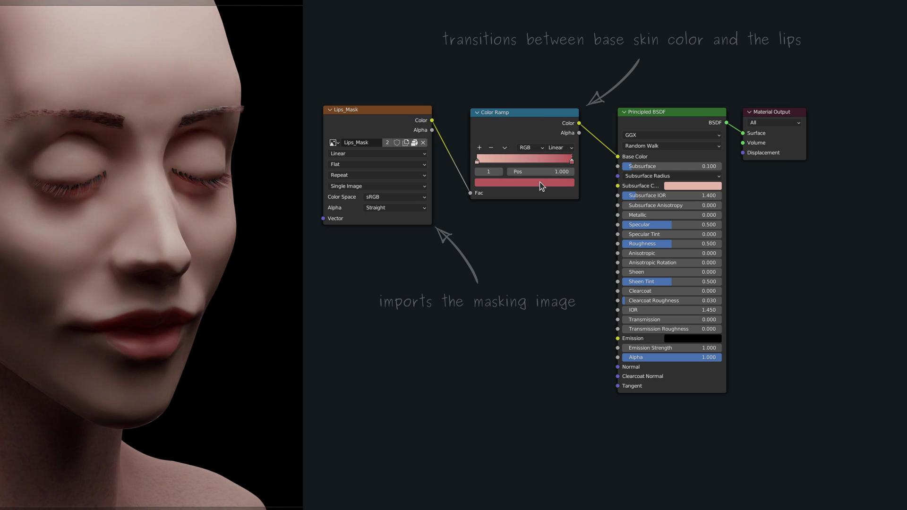
left_click_drag(573, 161, 515, 162)
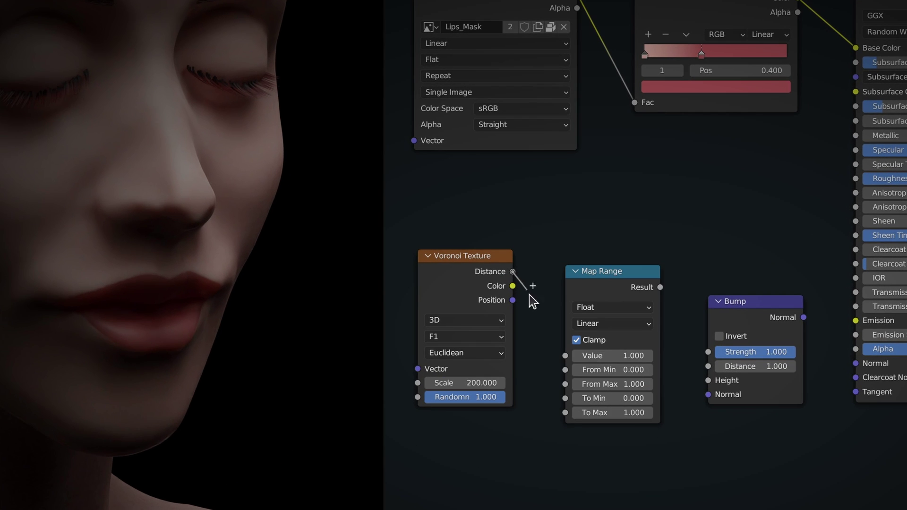
- Set Map Range to From Max 0.5, To Min 1, To Max 0 with Smoother Step
double_click(460, 370)
type("0")
key("Tab")
type("0")
key("Tab")
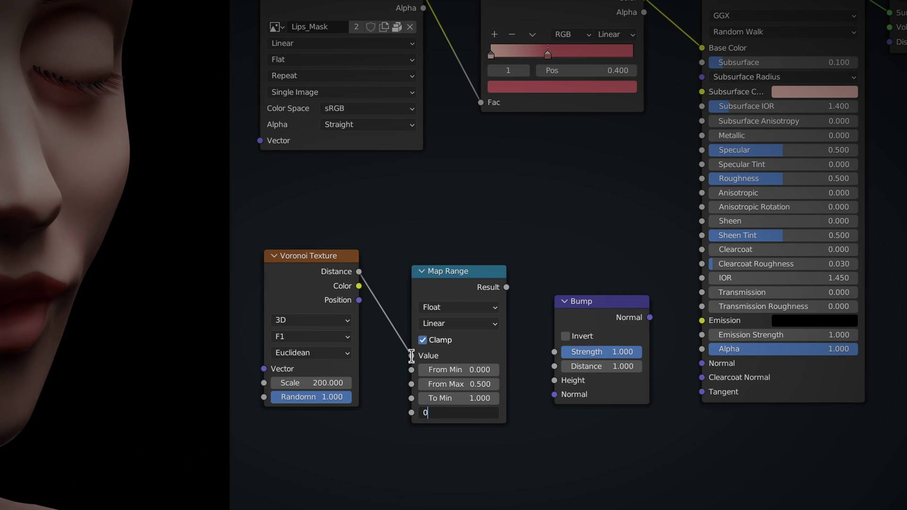
type("0")
key("Return")
left_click(496, 323)
left_click(491, 380)
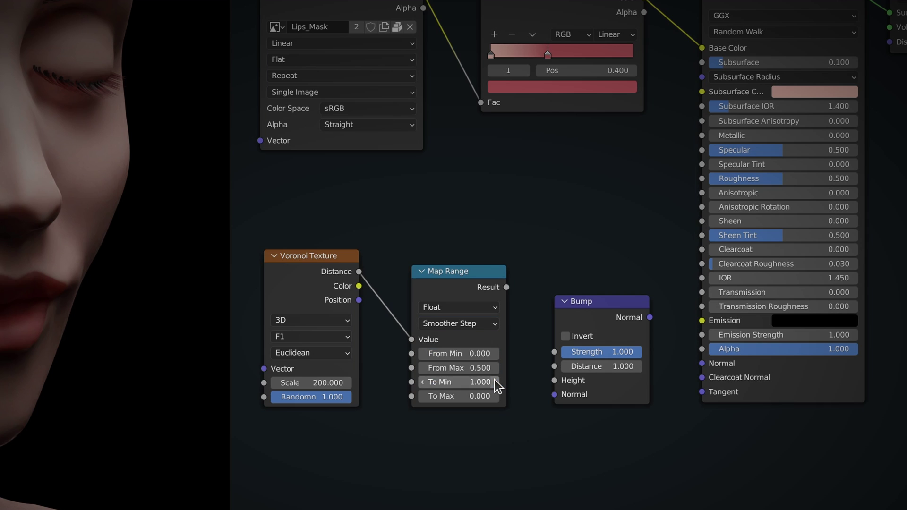
- Drive an inverted Bump at strength 0.2 from Map Range into the BSDF Normal
left_click_drag(506, 288, 518, 312)
left_click(565, 336)
double_click(603, 351)
type("0.2")
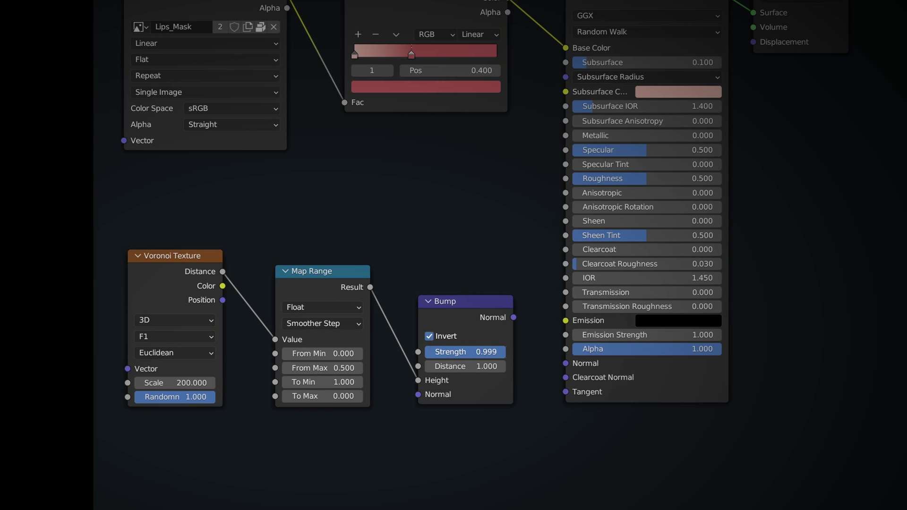
key("Return")
left_click_drag(650, 317, 697, 364)
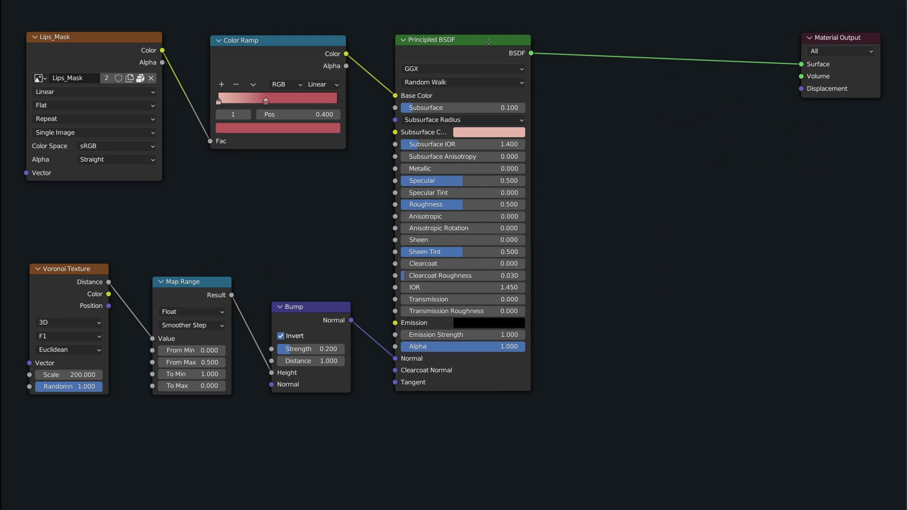
- Rearrange the shader, Bump, Map Range, Voronoi, Color Ramp and Lips_Mask nodes for room
left_click_drag(488, 42, 741, 40)
left_click_drag(312, 306, 590, 370)
left_click_drag(194, 281, 498, 370)
left_click_drag(71, 268, 402, 370)
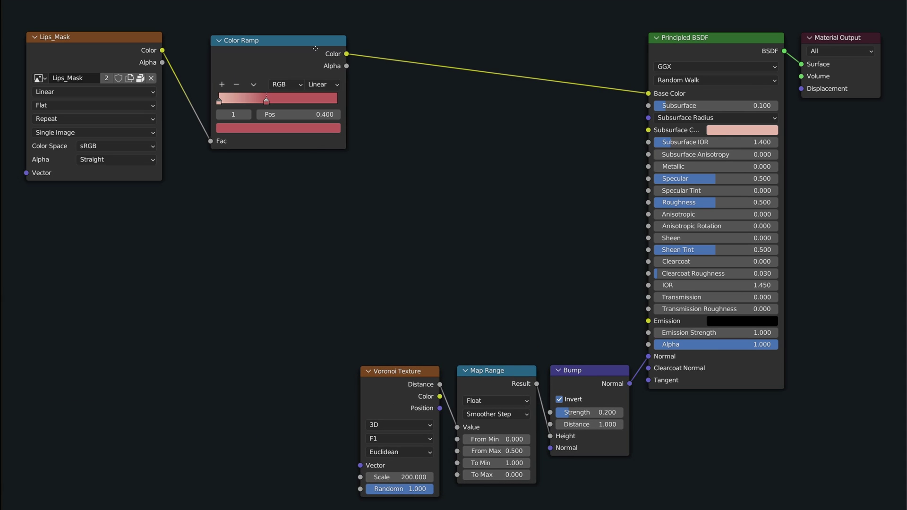
left_click_drag(315, 49, 501, 214)
left_click_drag(148, 47, 368, 218)
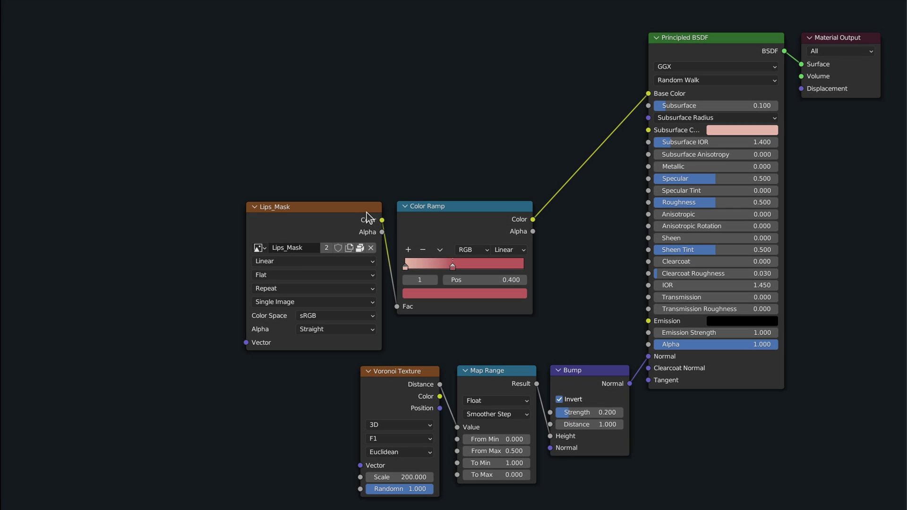
- Add Noise Texture (Scale 100), Map Range and Mix nodes before the Base Color
key("ctrl+v")
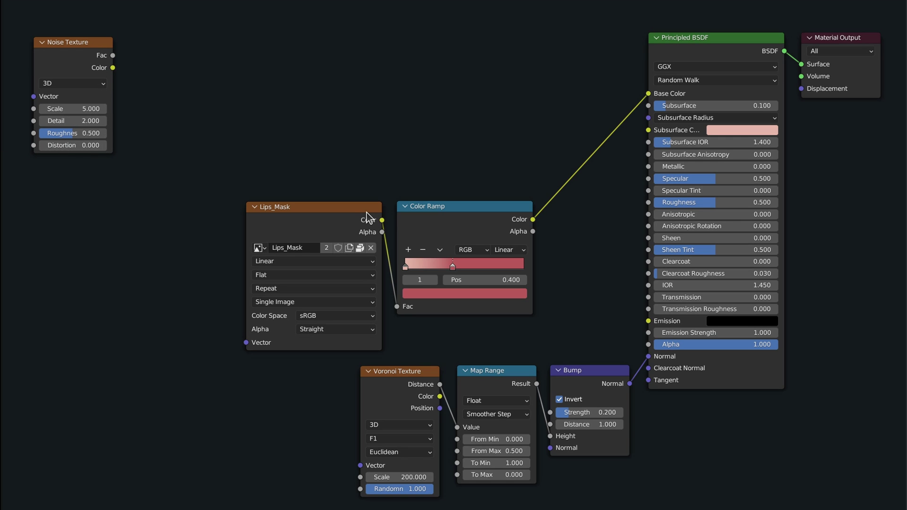
key("ctrl+v")
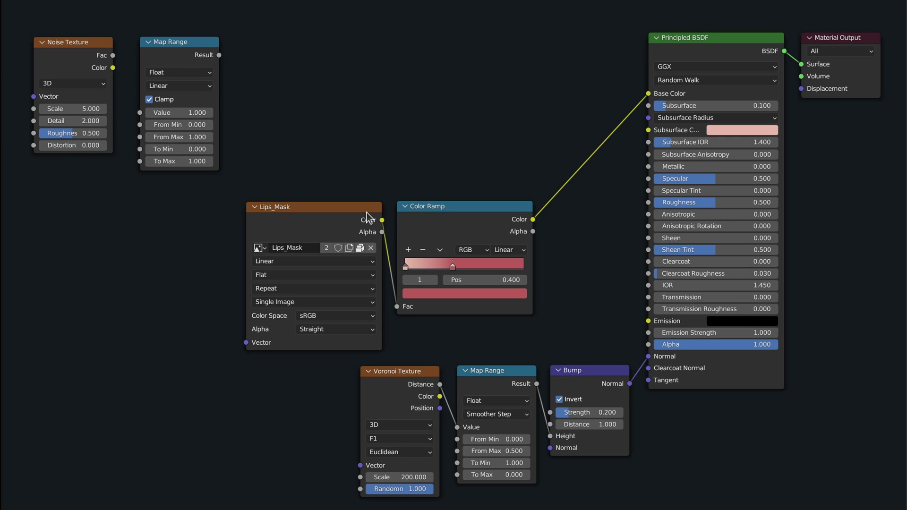
key("ctrl+v")
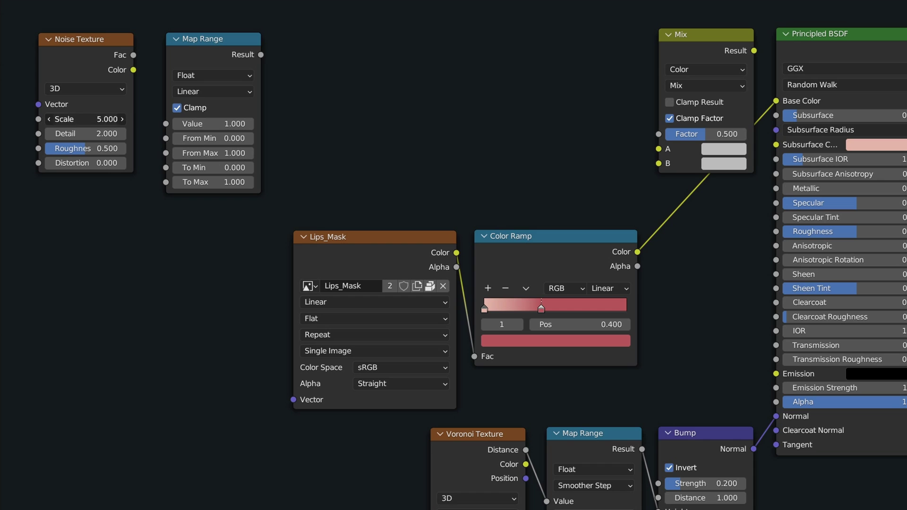
double_click(94, 109)
type("100")
key("Return")
left_click_drag(90, 133, 89, 132)
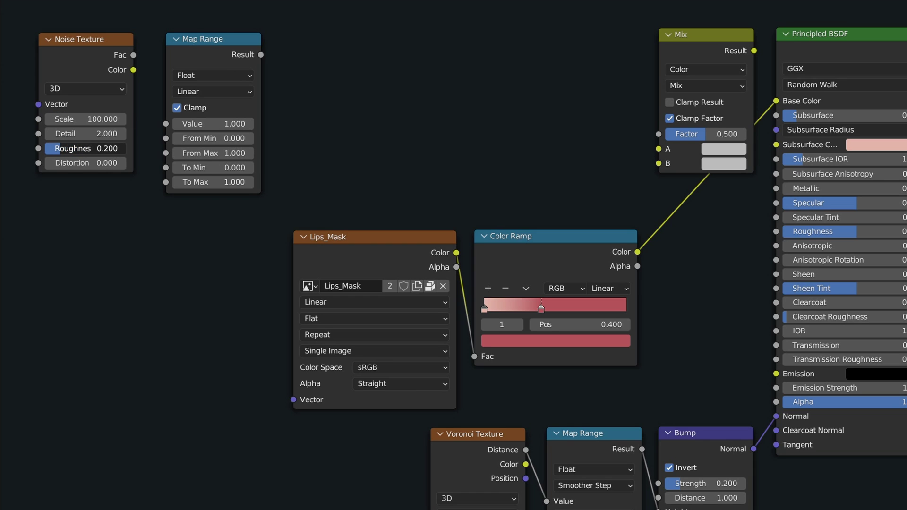
- Remap the noise Fac through Map Range from 0.5–0.7 to 0–0.4
left_click_drag(134, 55, 166, 124)
type("0.5")
key("Tab")
type("0.7")
key("Tab")
key("Tab")
type("0.40")
key("Return")
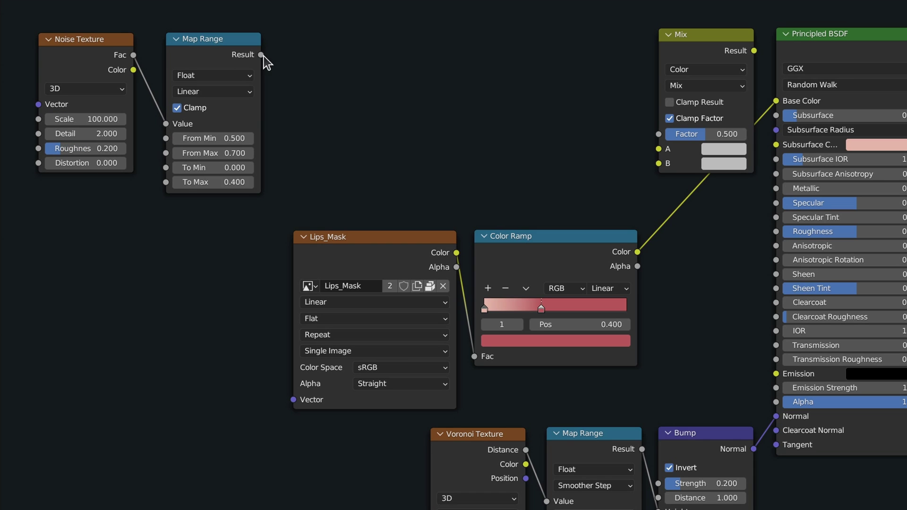
- Drive the Mix factor by Map Range, with Color Ramp as A and brownish red as B
left_click_drag(261, 54, 659, 133)
left_click_drag(638, 251, 658, 150)
left_click(727, 164)
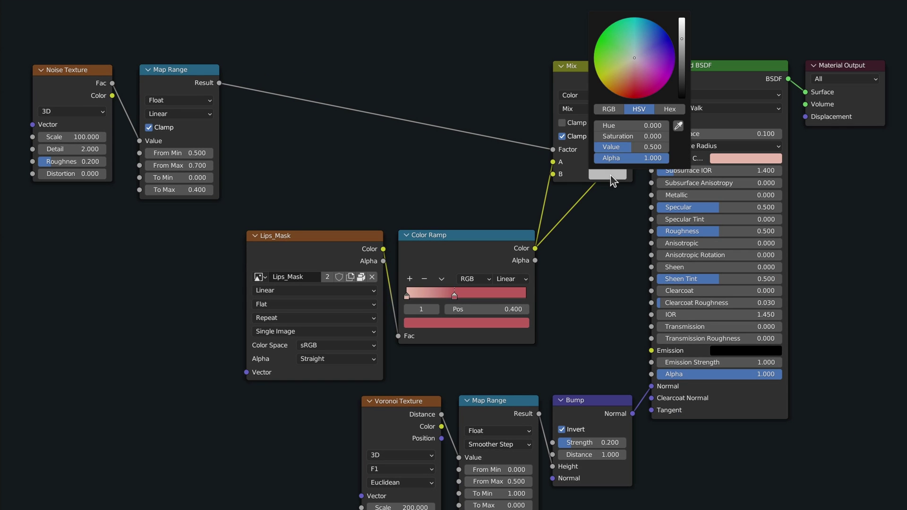
left_click_drag(752, 132, 765, 119)
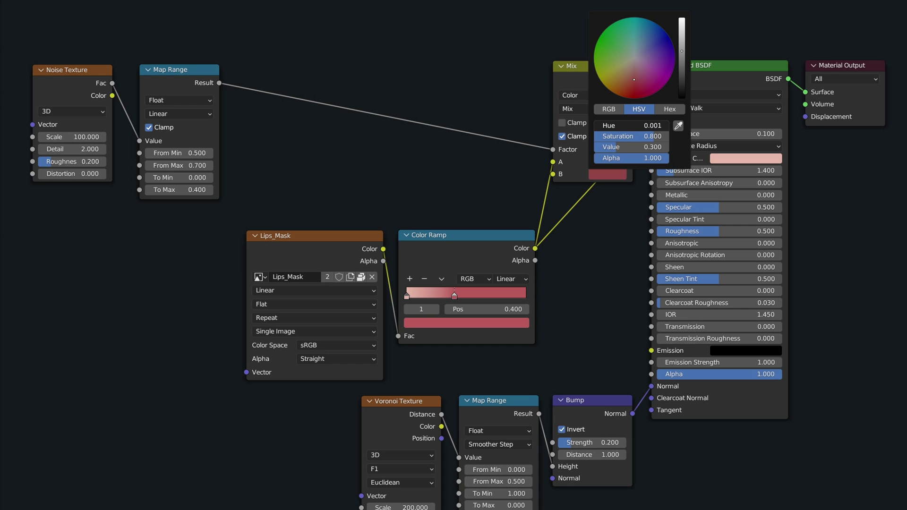
left_click_drag(628, 125, 643, 126)
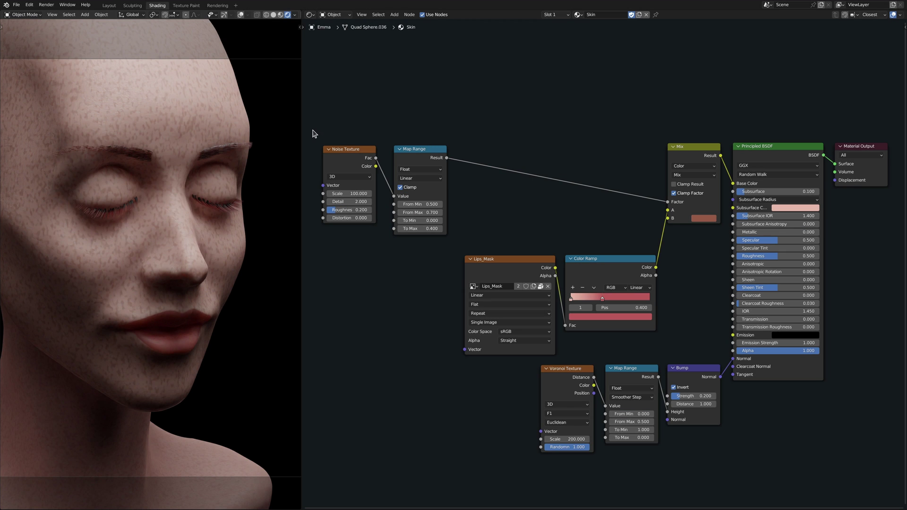
- Duplicate the Noise Texture and Map Range pair below and set the copy's Scale to 200
left_click_drag(315, 134, 461, 249)
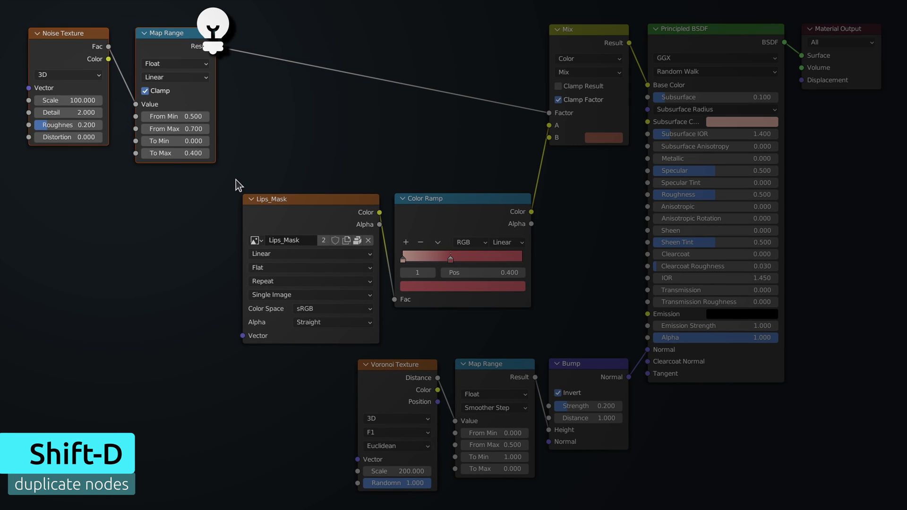
key("shift+d")
left_click(237, 348)
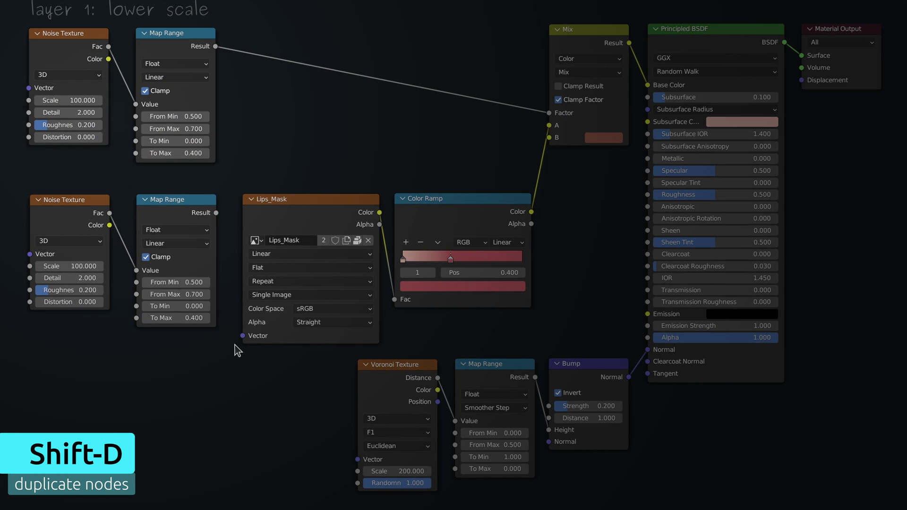
left_click(71, 266)
type("200")
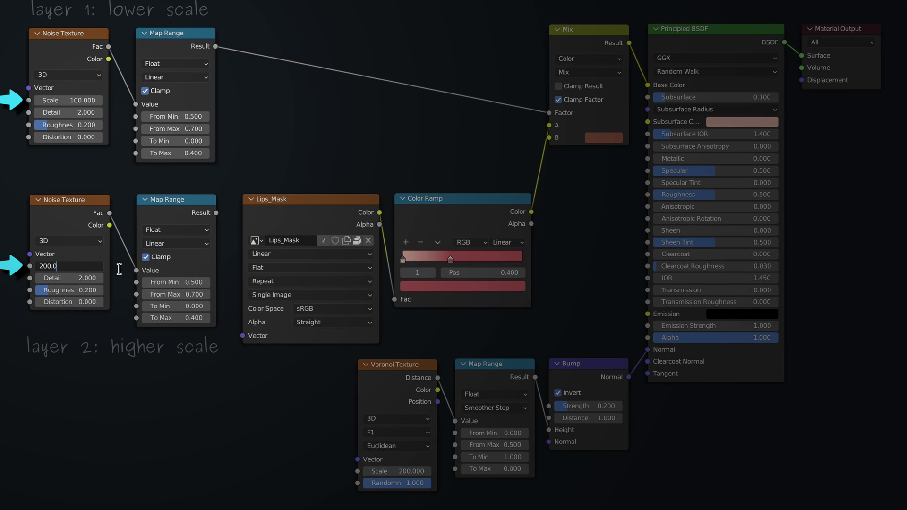
key("Return")
- Insert a Math node on the Map Range–Mix link and set it to Maximum
key("shift+a")
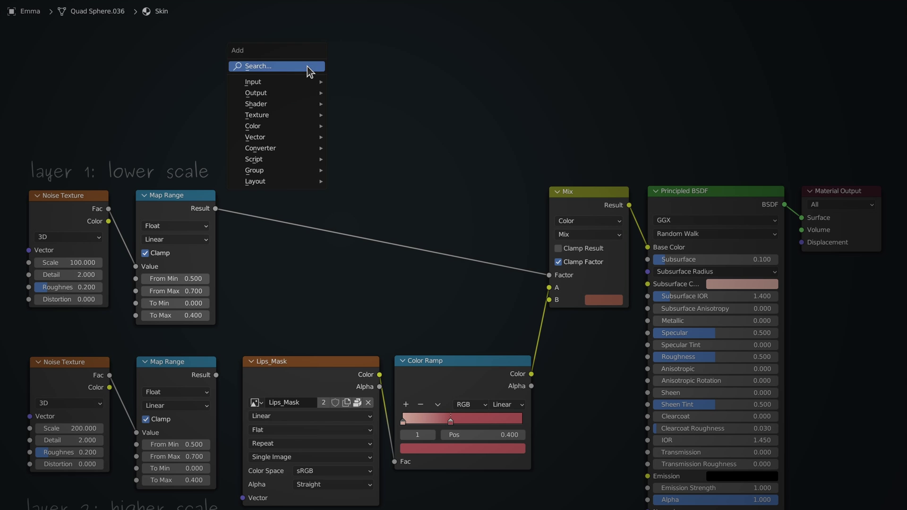
type("add")
key("Return")
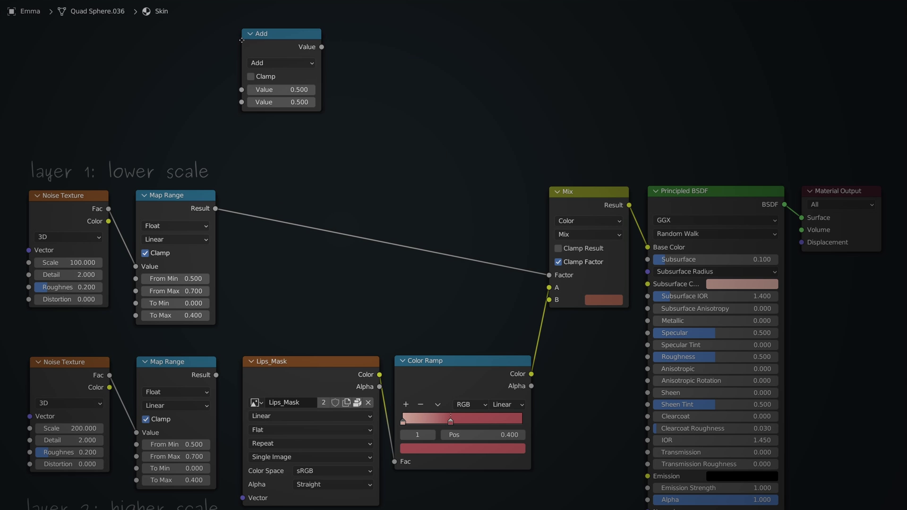
left_click(241, 203)
left_click(306, 223)
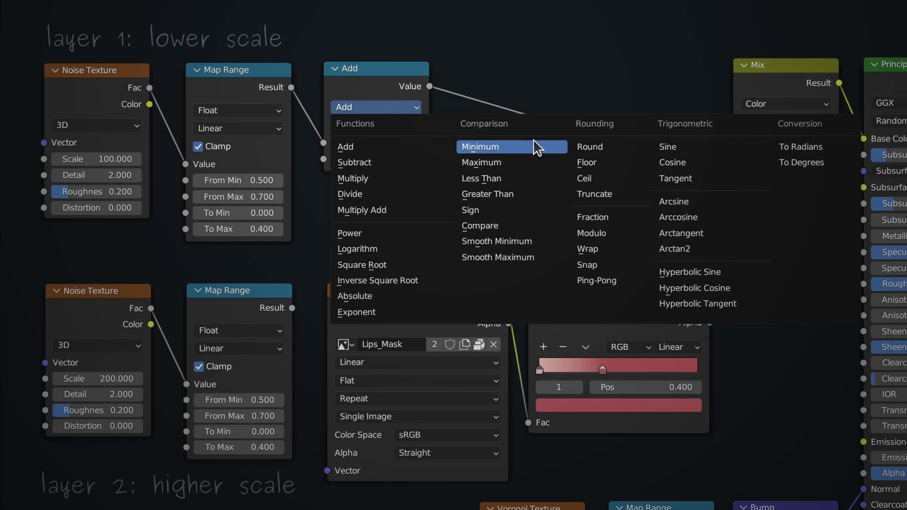
left_click(535, 165)
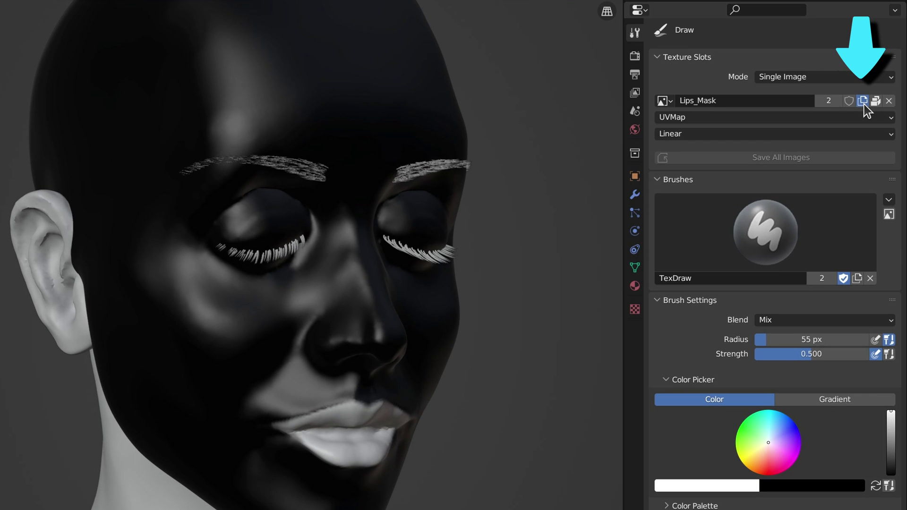
- Create a 512×512 Freckles_Mask image, paint white over the nose and cheeks, and save it
left_click(883, 153)
type("F")
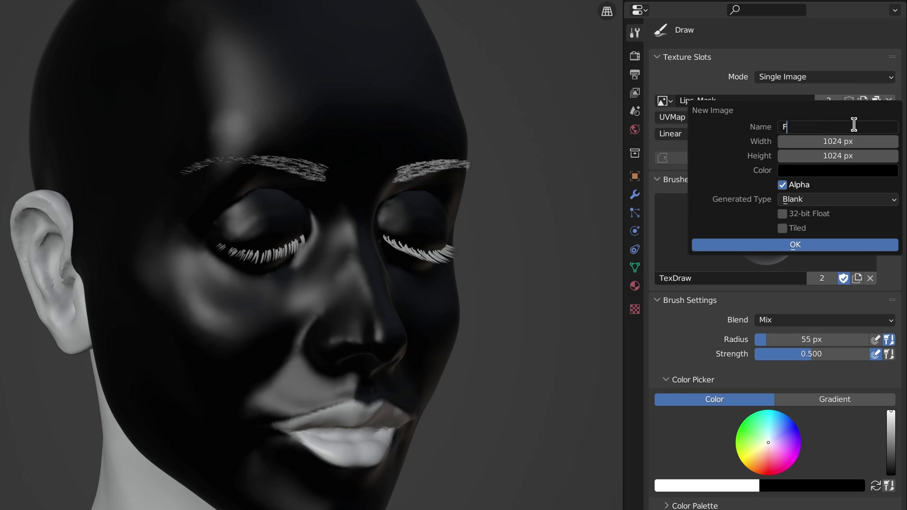
type("reckles_Mask")
key("Tab")
type("512")
key("Tab")
type("512")
key("Return")
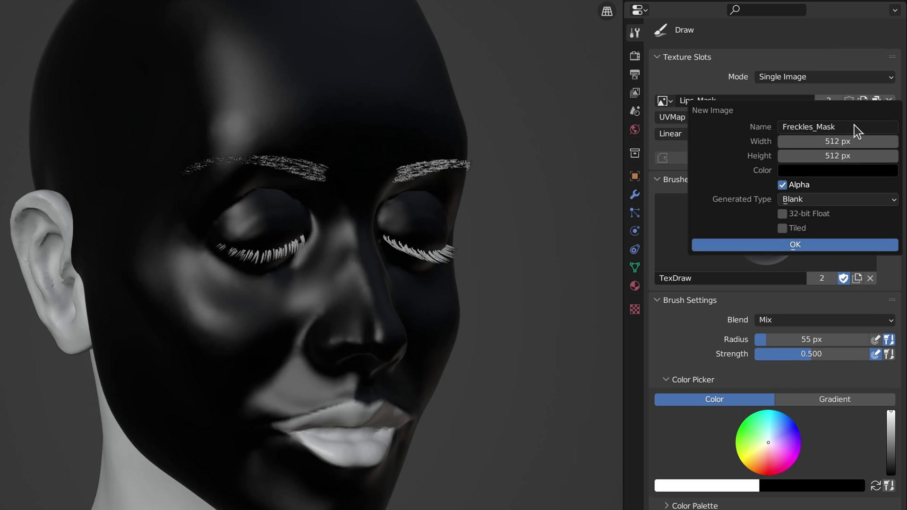
key("Return")
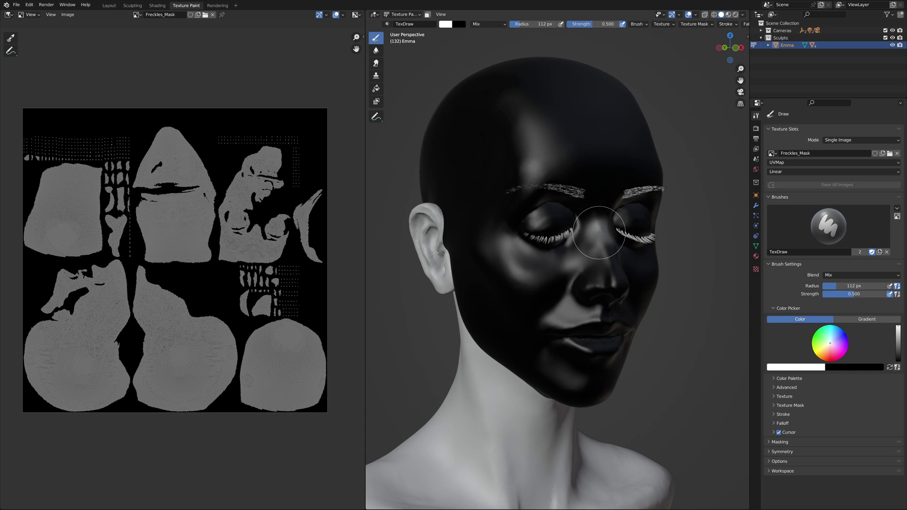
mouse_move(597, 274)
left_mouse_down()
mouse_move(613, 256)
mouse_move(587, 245)
mouse_move(510, 279)
mouse_move(542, 283)
mouse_move(523, 256)
mouse_move(499, 272)
mouse_move(598, 172)
mouse_move(571, 163)
mouse_move(570, 143)
mouse_move(615, 154)
mouse_move(537, 154)
mouse_move(599, 131)
left_mouse_up()
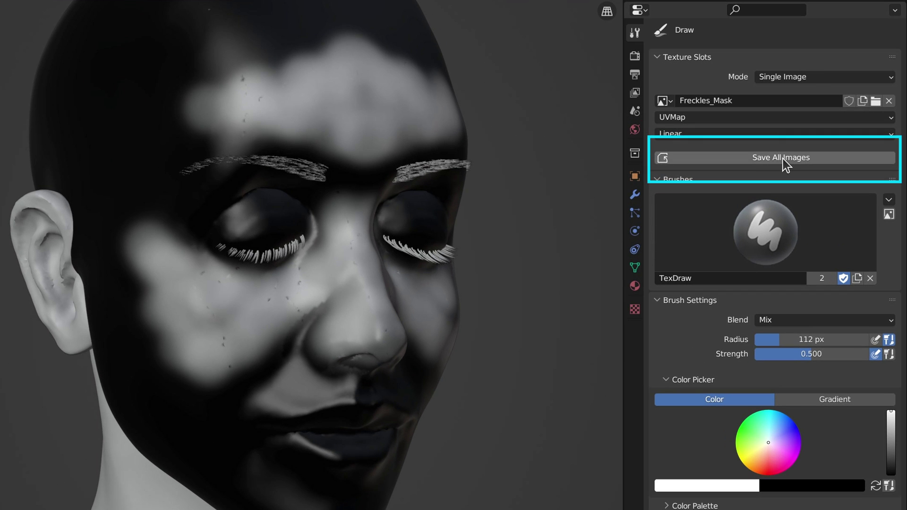
left_click(783, 158)
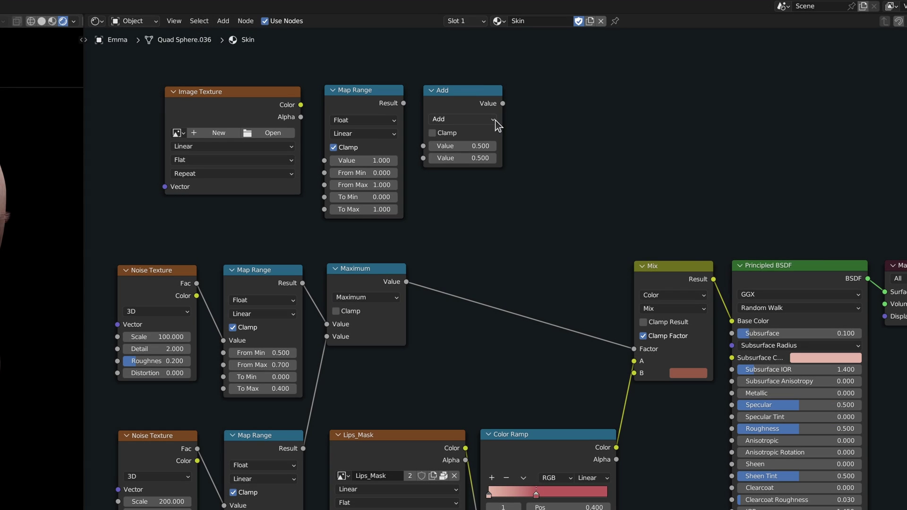
- Switch the Math node to Multiply and load the Freckles_Mask image into the Image Texture node
left_click(494, 120)
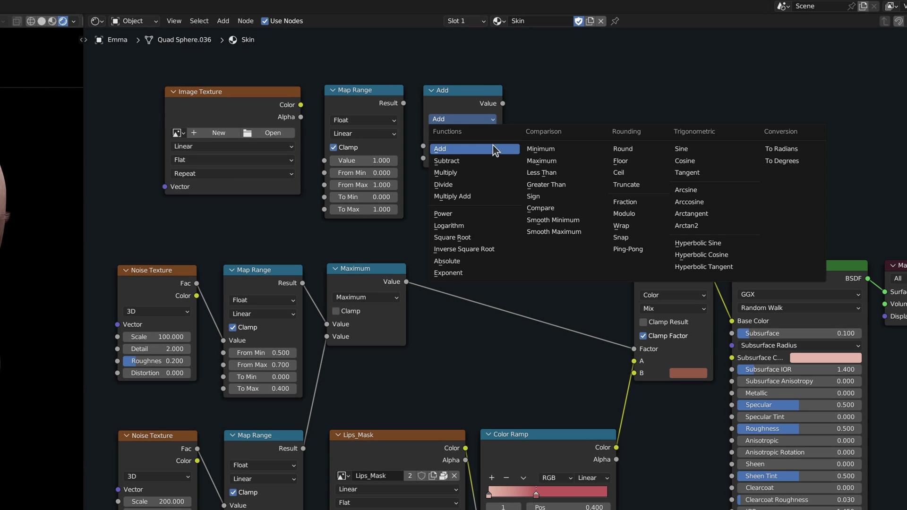
left_click(493, 174)
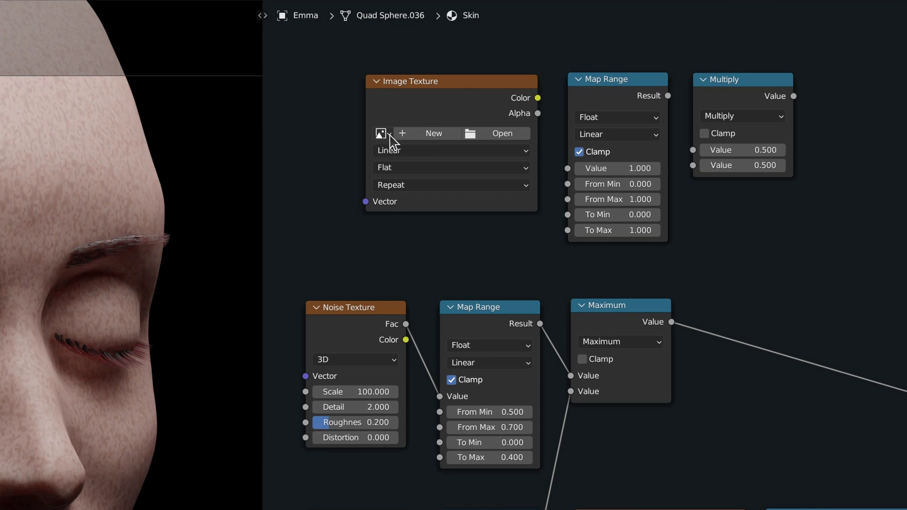
left_click(179, 133)
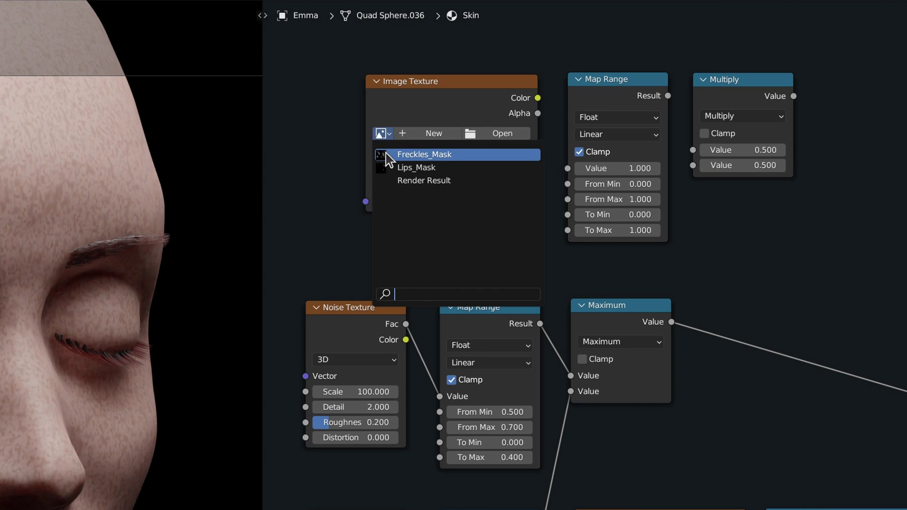
left_click(389, 156)
- Feed the mask colour into Map Range with From Max 0.7 and To Min 0.3
left_click_drag(537, 98, 568, 168)
double_click(603, 199)
type("0.7")
key("Tab")
type("0")
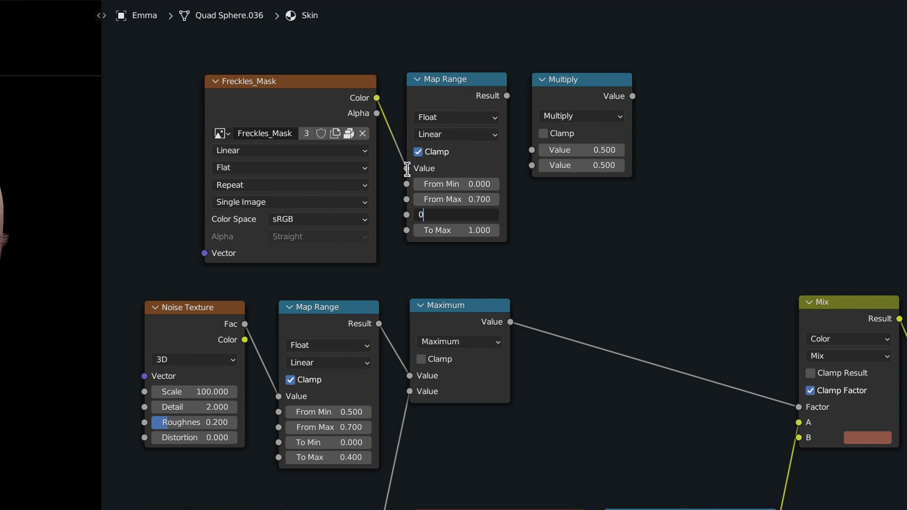
key("Return")
- Multiply the remapped mask with the noise Maximum and plug the result into the Mix factor
left_click_drag(506, 96, 531, 149)
left_click_drag(510, 322, 532, 165)
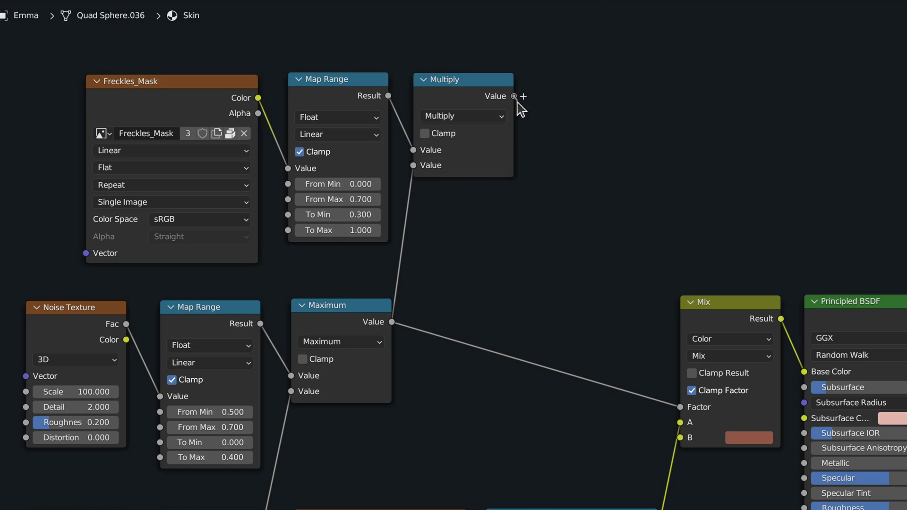
left_click_drag(632, 96, 756, 348)
left_click_drag(640, 344, 679, 395)
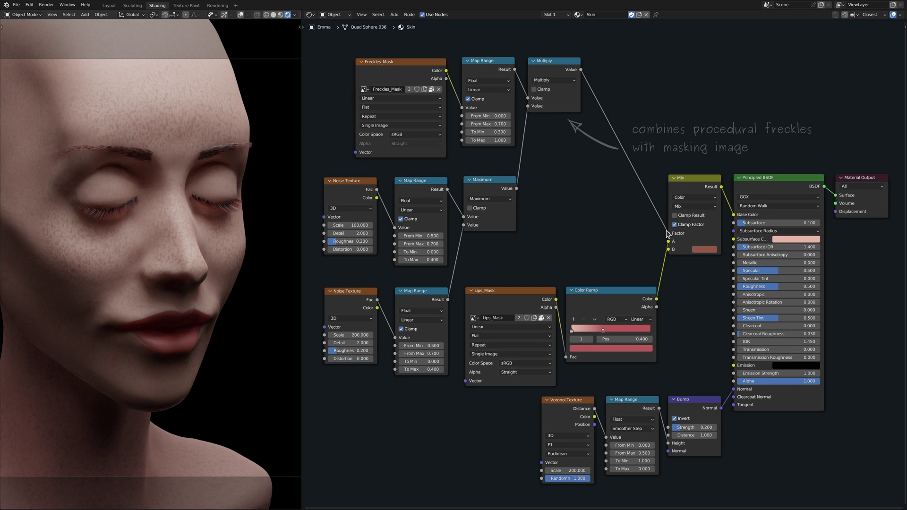